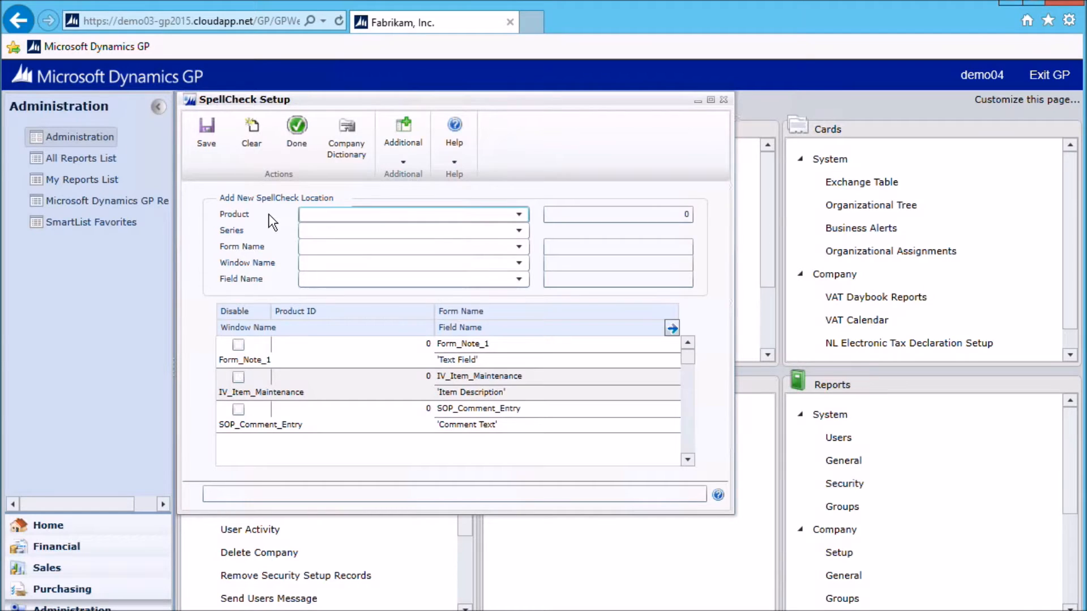
Set the new SpellCheck location to product Microsoft Dynamics GP, series System and the second Note form, Form_Note_2
left_click(519, 214)
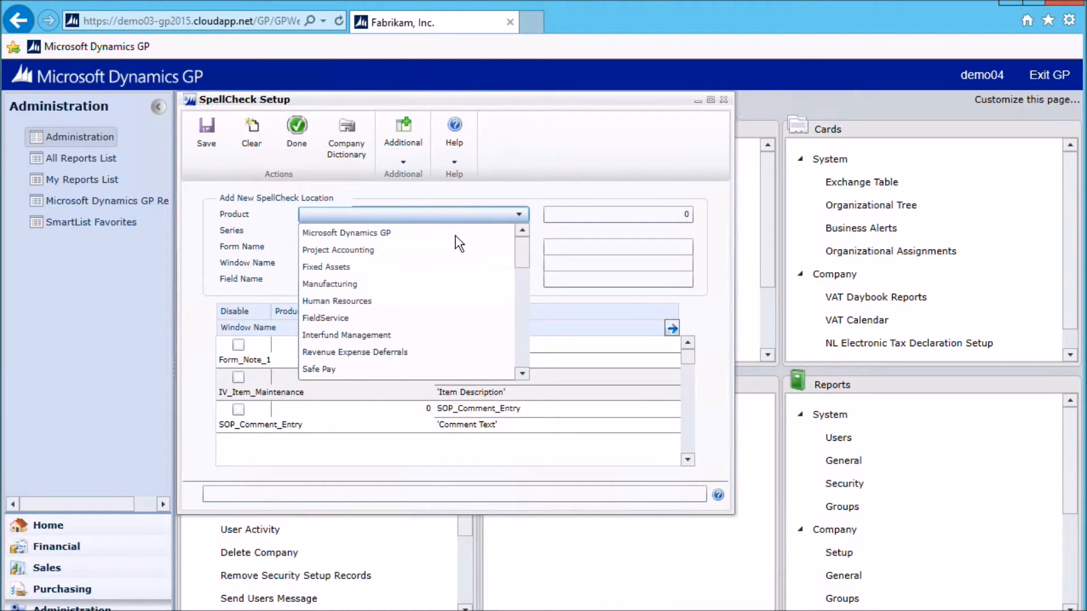
left_click(379, 232)
left_click(519, 230)
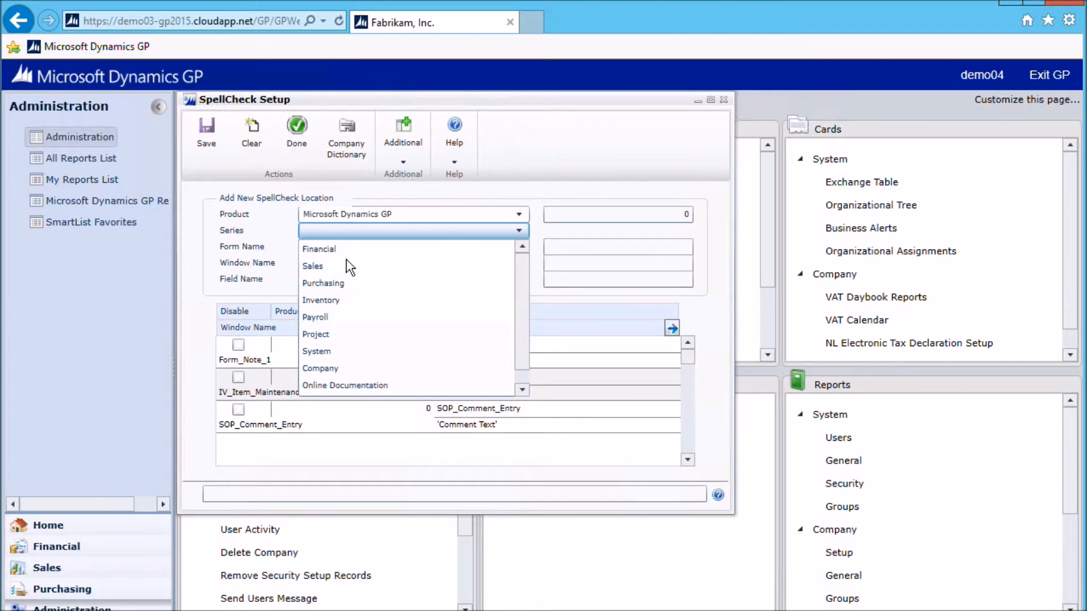
left_click(318, 352)
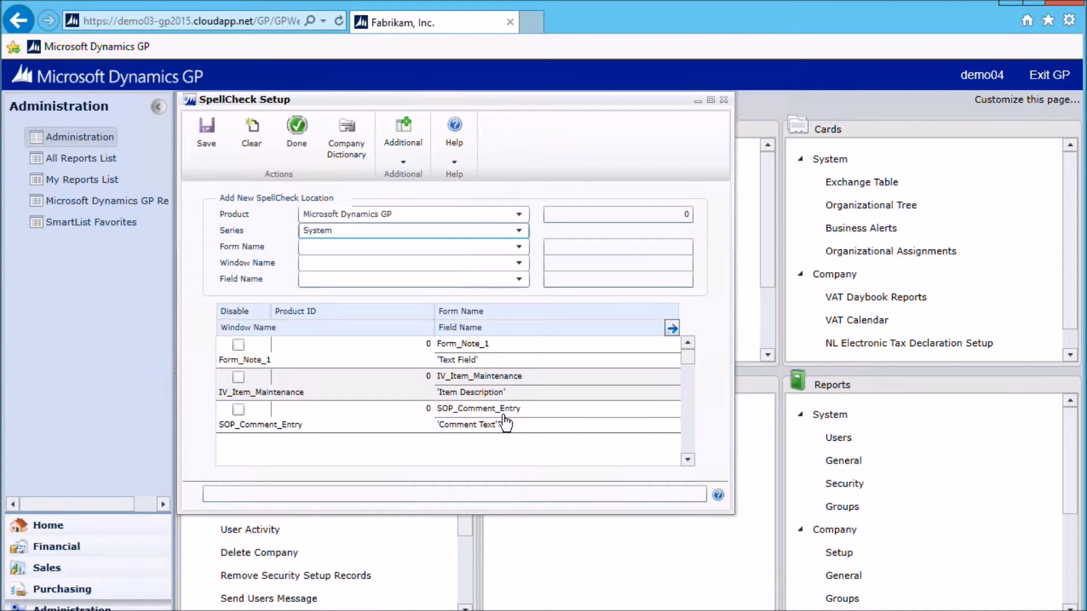
left_click(519, 247)
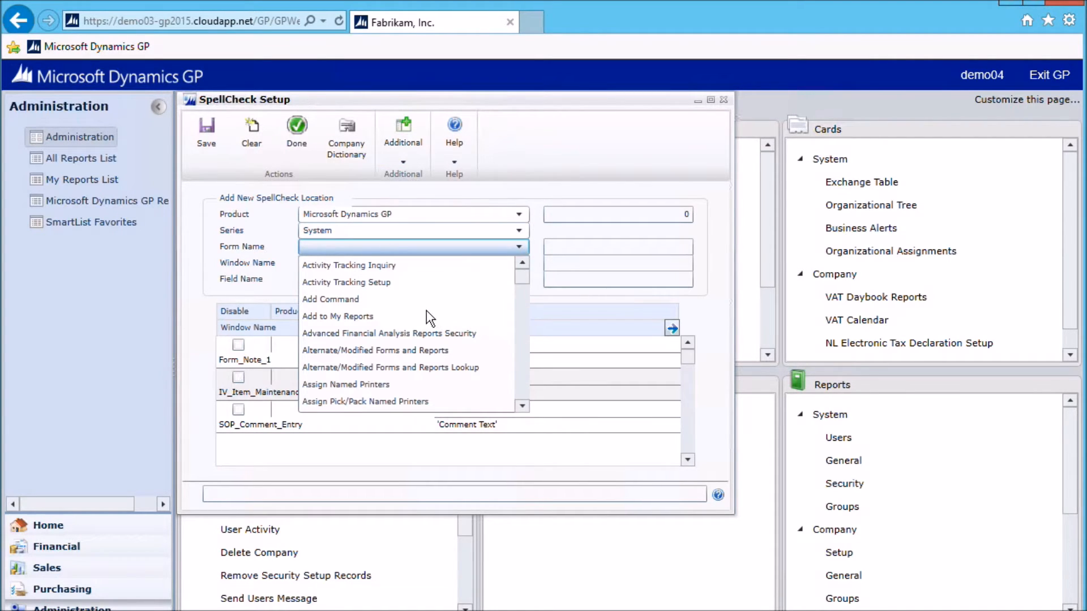
key("n")
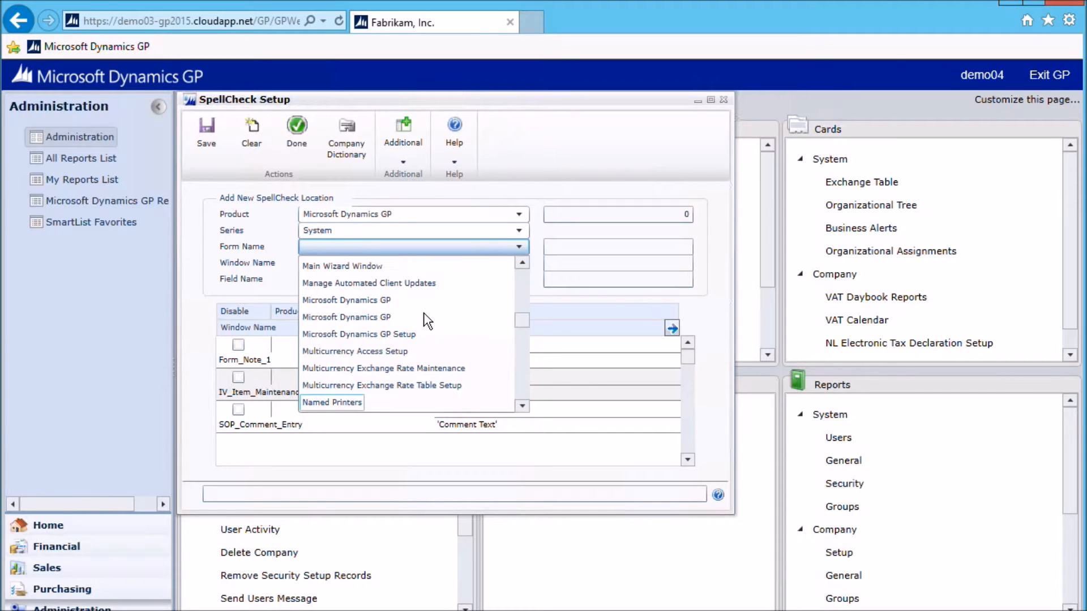
scroll(525, 361, "down", 3)
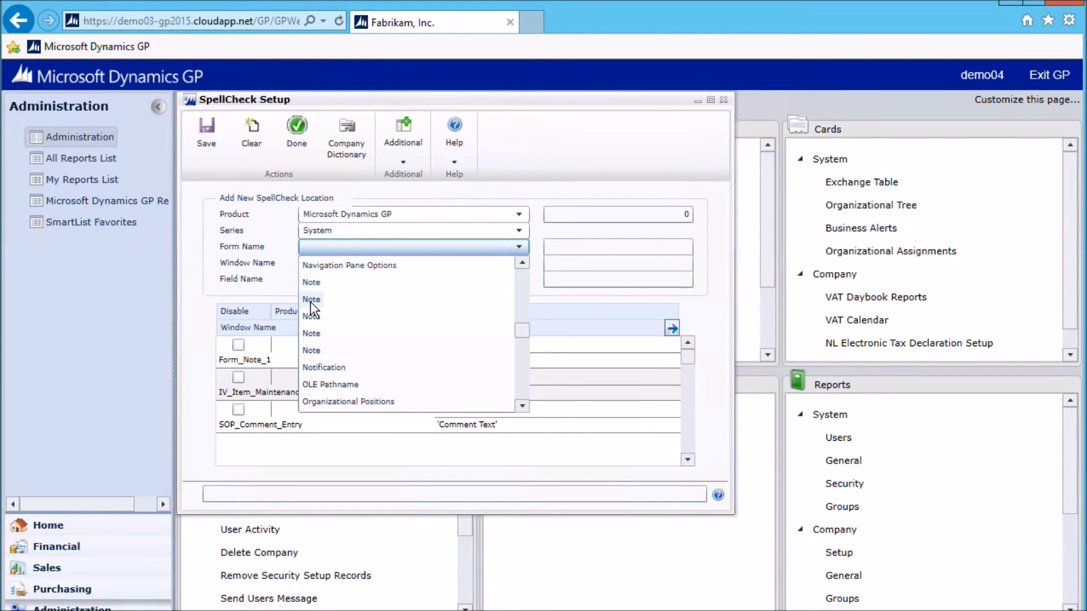
left_click(311, 300)
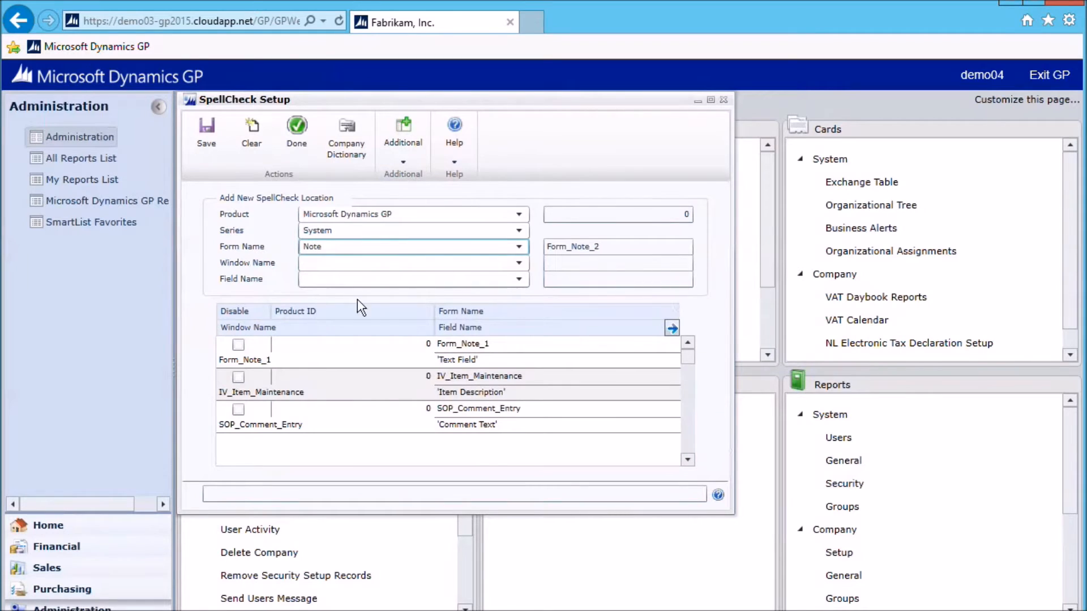
Choose the Note window and Text Field for the new SpellCheck location, save it and close the setup
left_click(518, 264)
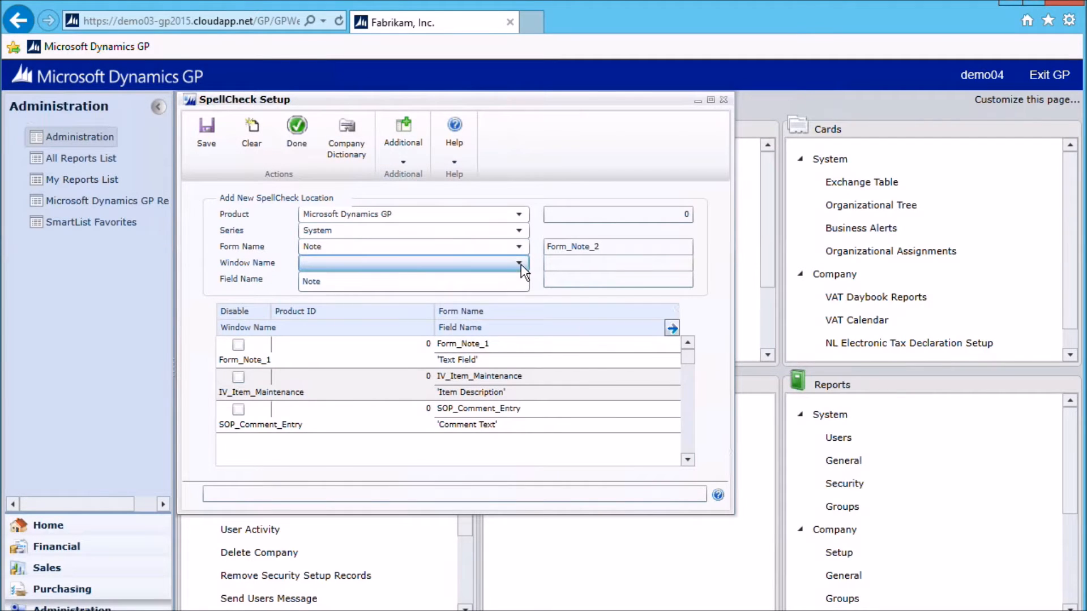
left_click(315, 283)
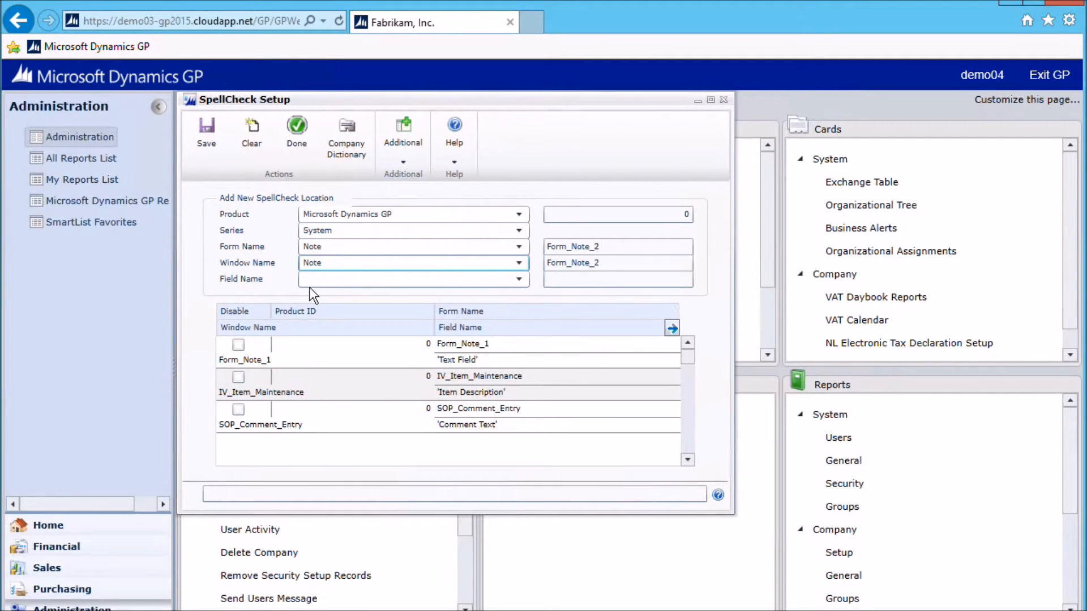
left_click(519, 280)
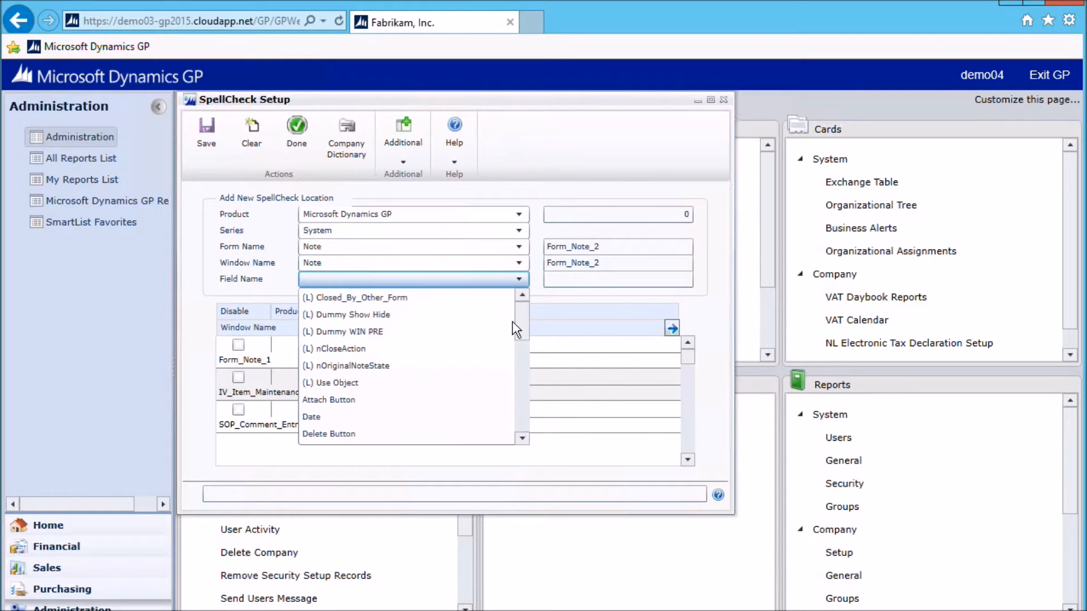
left_click(523, 382)
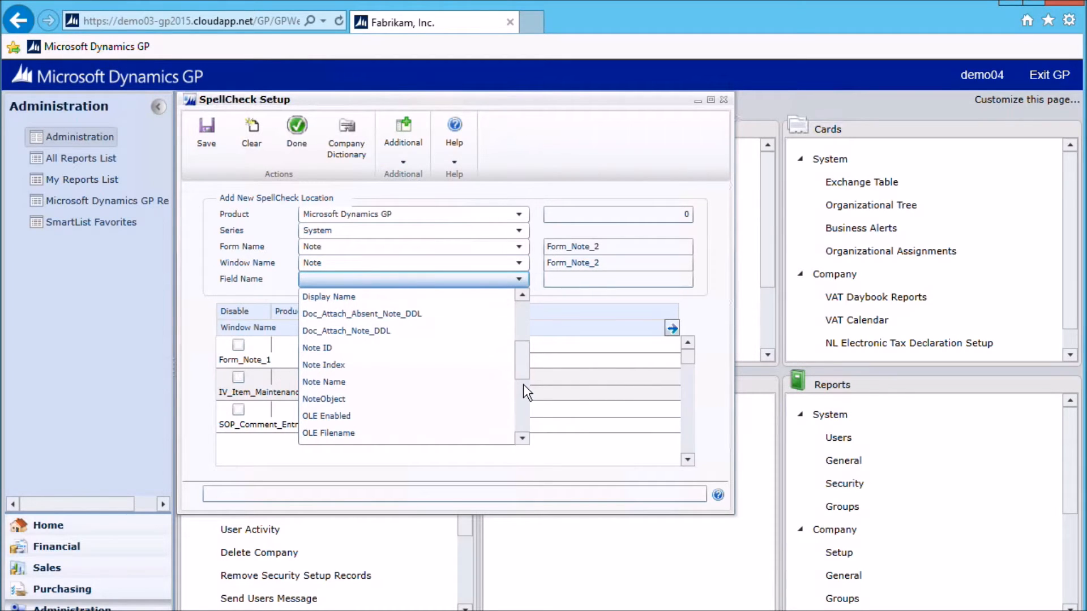
left_click(523, 399)
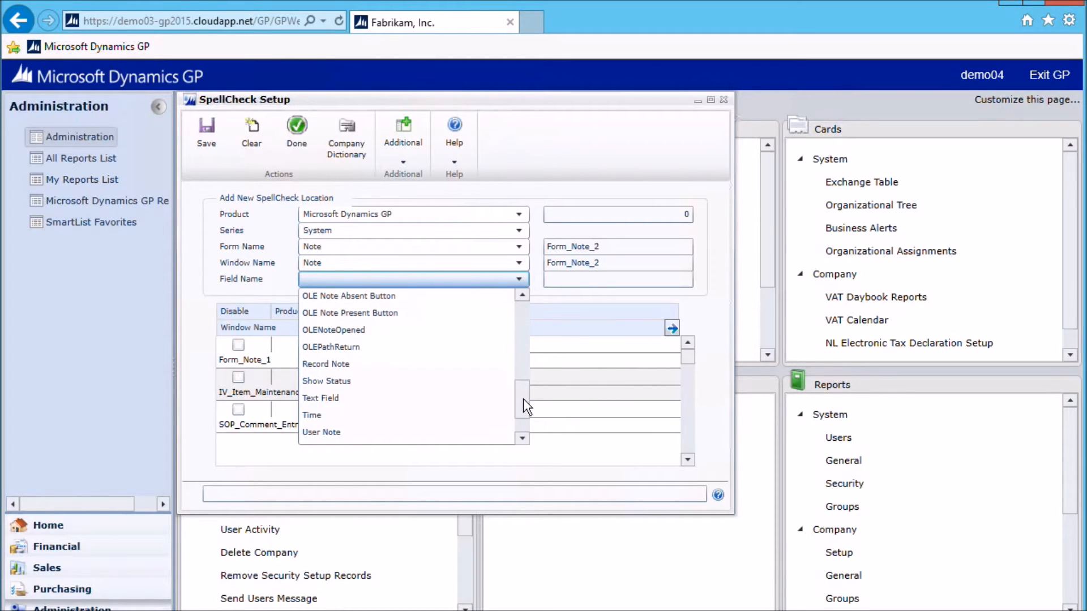
left_click(319, 398)
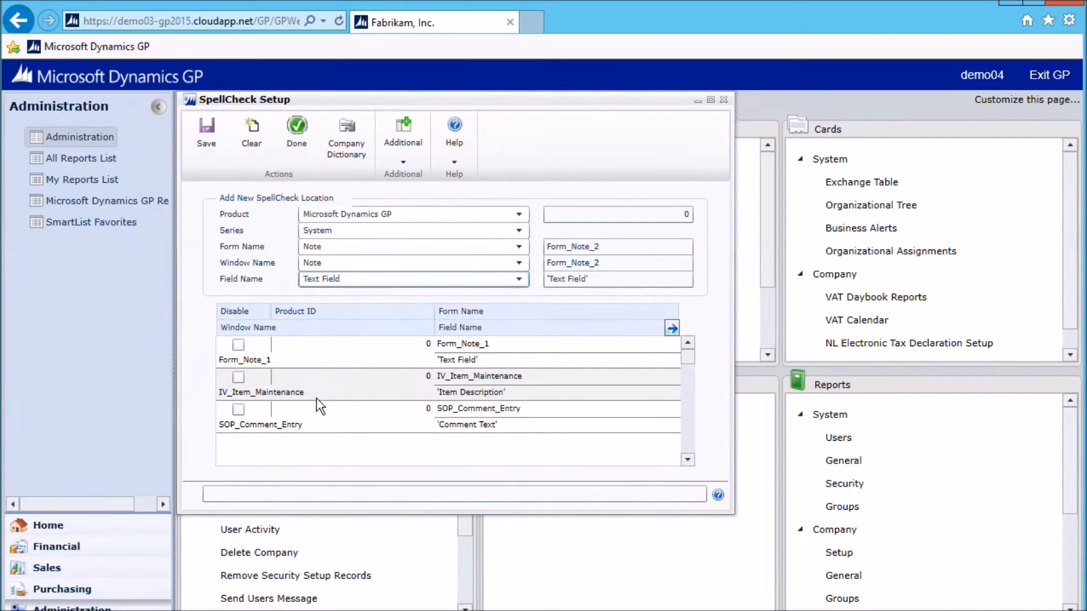
left_click(209, 131)
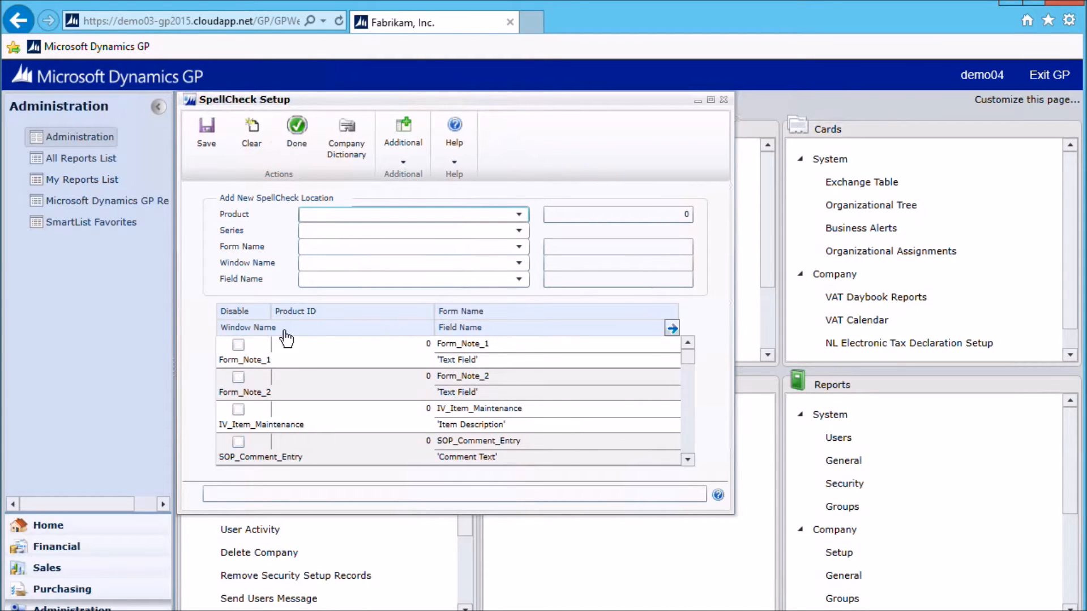
left_click(296, 129)
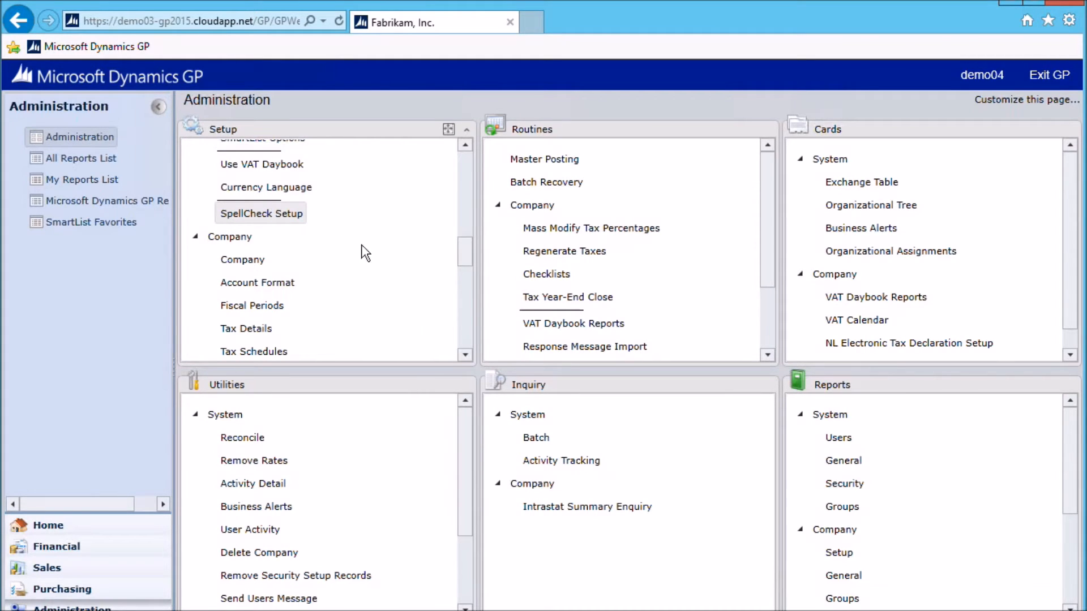
Open the comment of the last document in Sales Transaction Entry
left_click(32, 570)
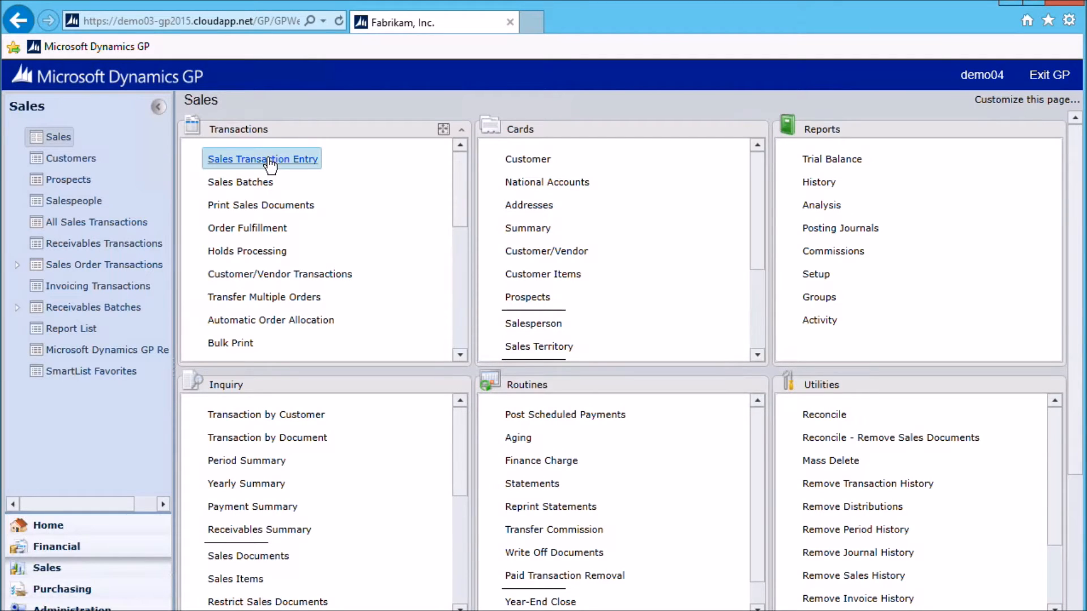
left_click(266, 160)
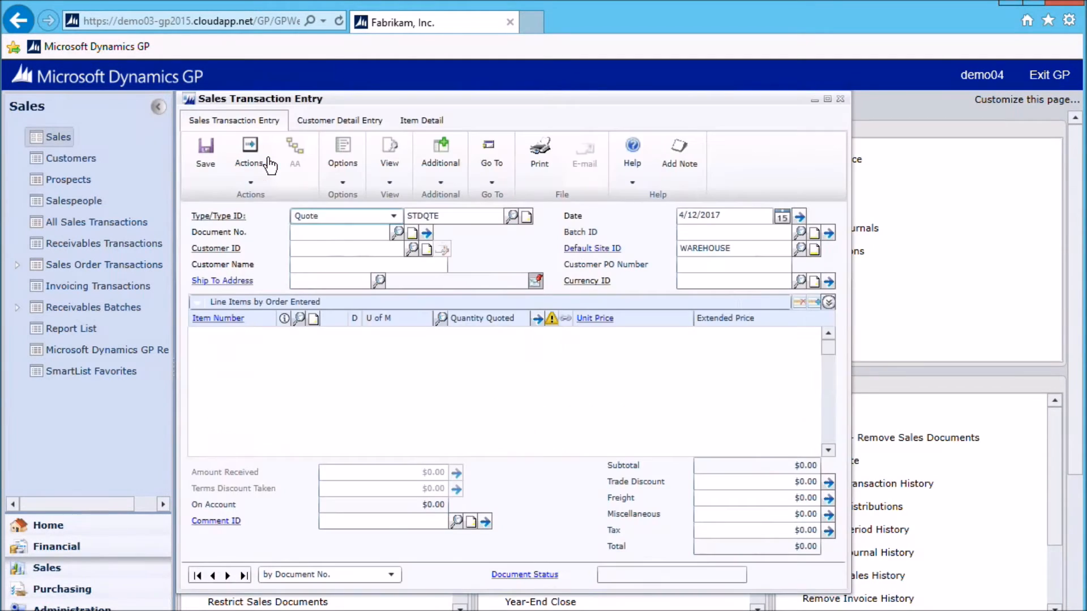
left_click(245, 576)
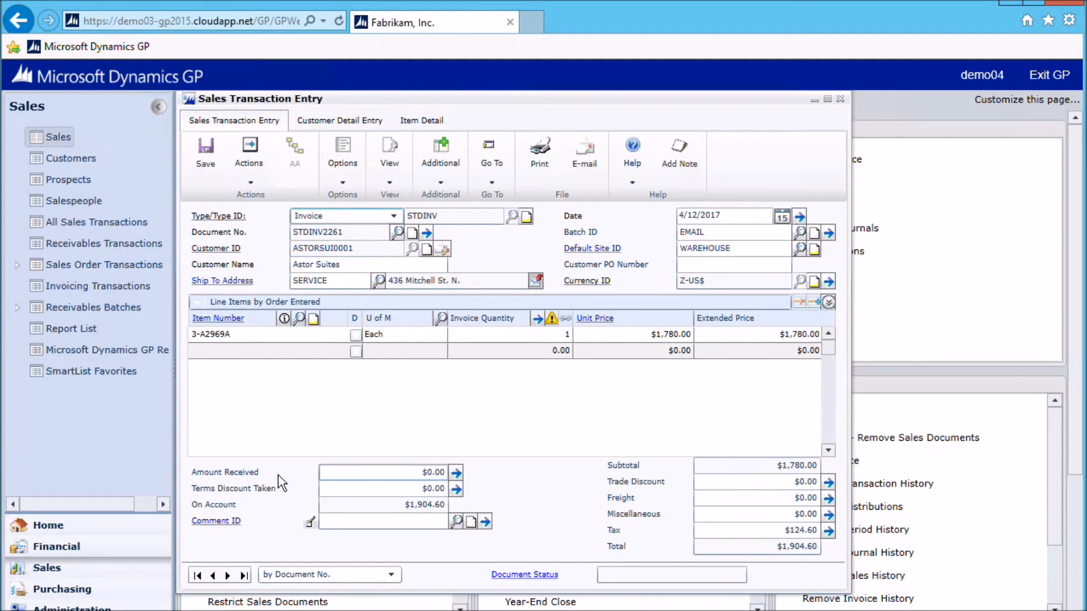
left_click(485, 521)
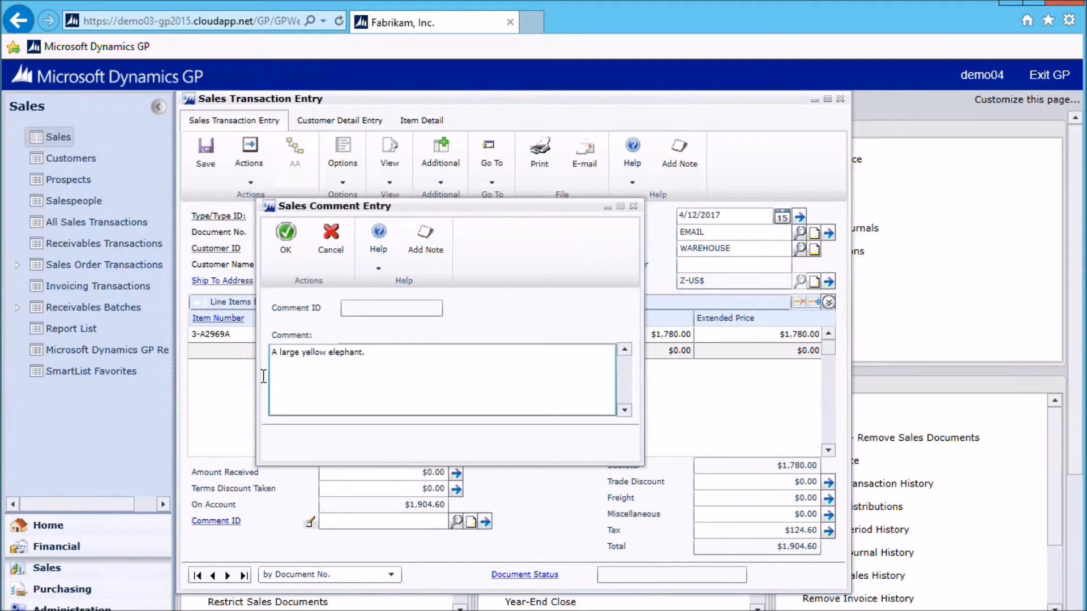
Misspell two words of the sales comment so that it reads "A large yelow elefant."
double_click(310, 354)
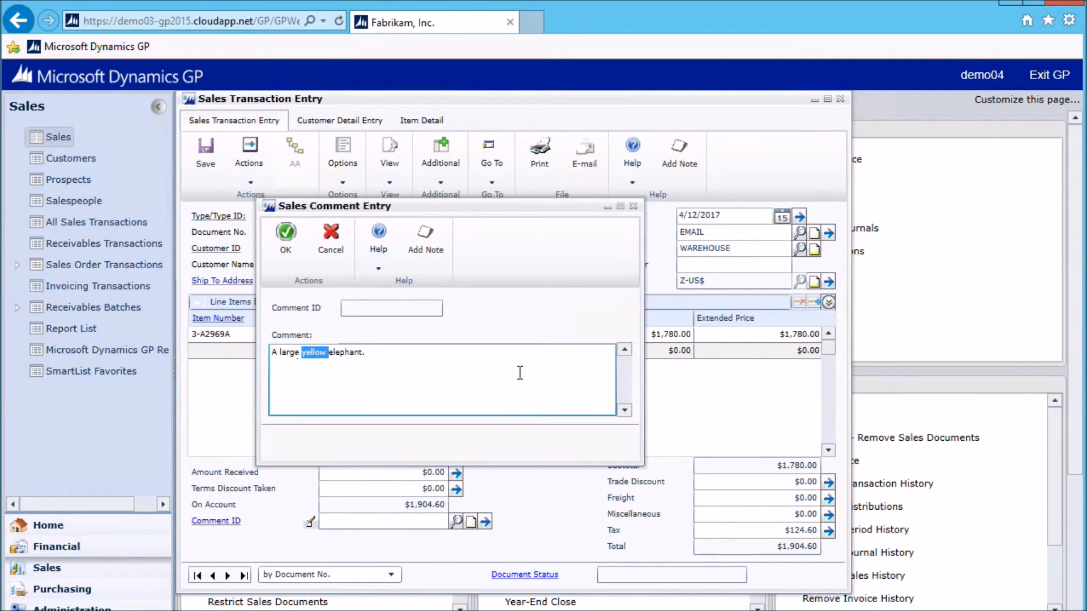
key("BackSpace")
type("yelow")
double_click(333, 354)
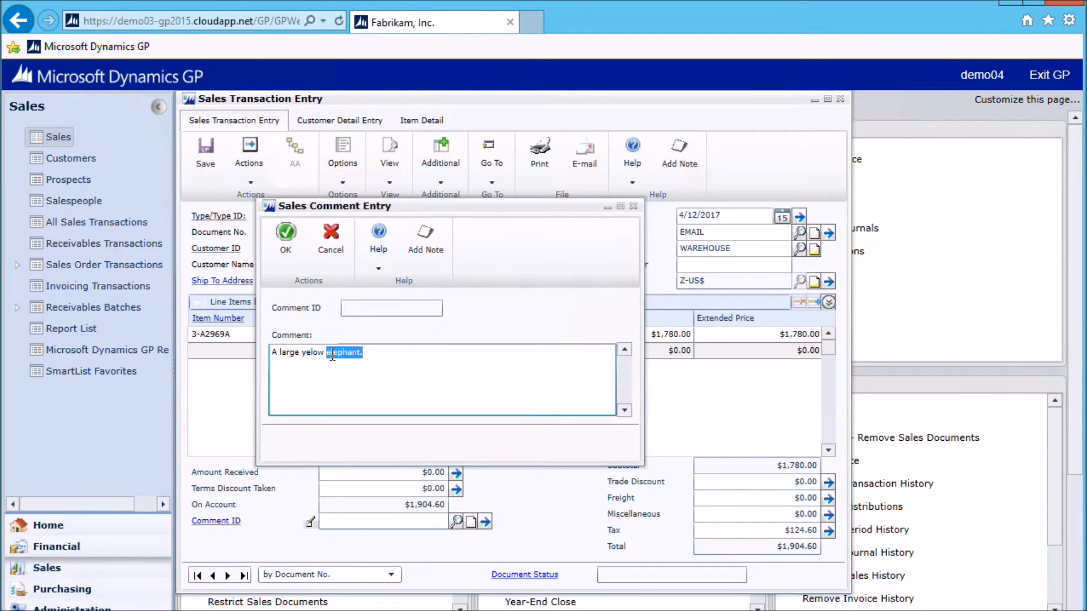
type("elefant.")
Run the spelling correction on the comment and mark both elefant and yelow for adding in the corrections list
left_click(287, 232)
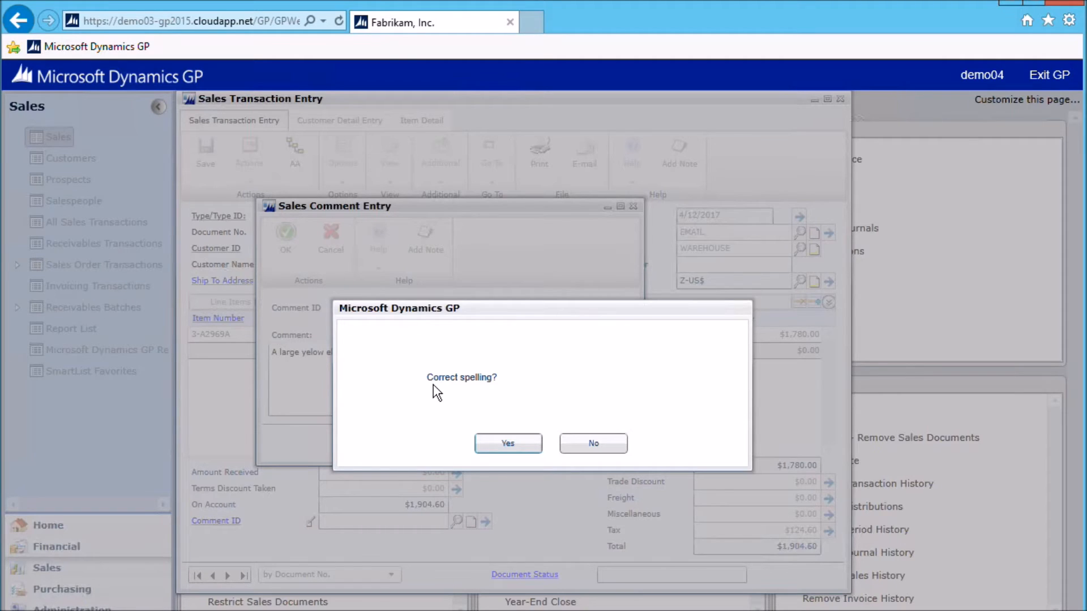
left_click(509, 443)
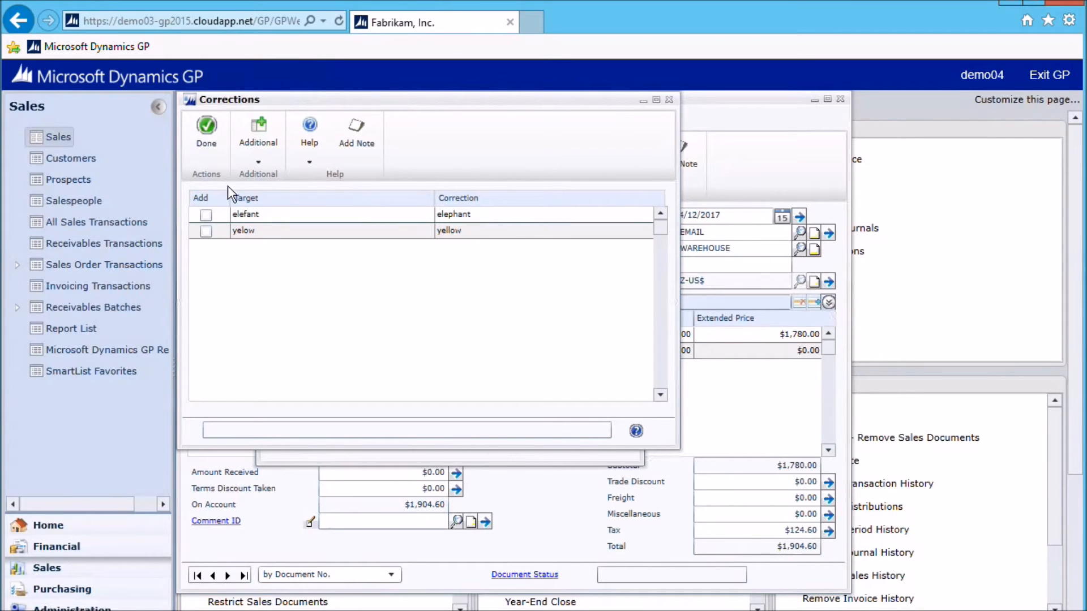
left_click(206, 231)
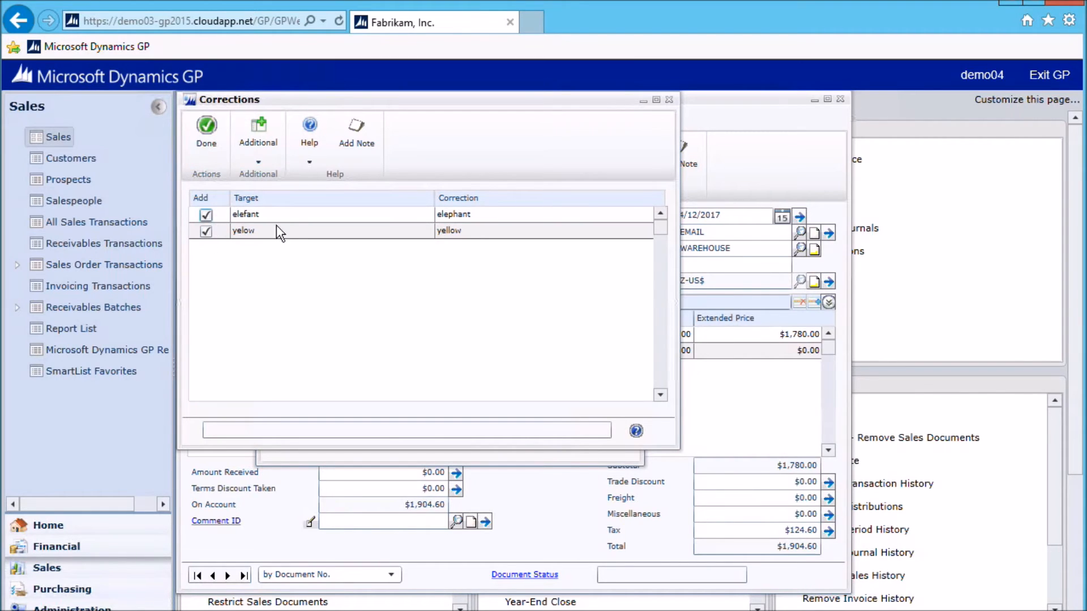
left_click(209, 131)
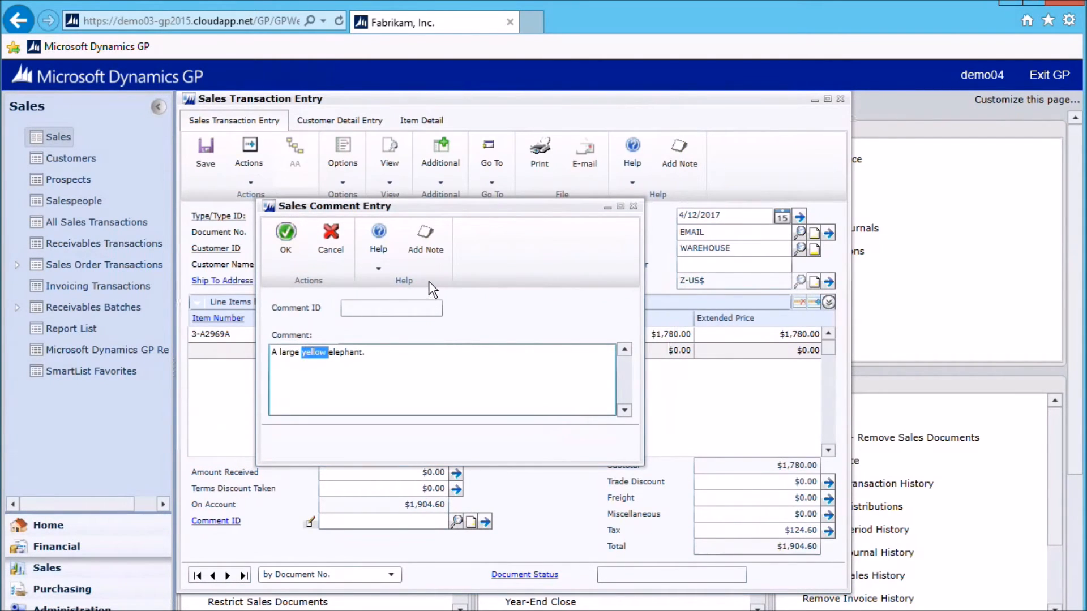
Accept the corrected comment, then save the invoice and close Sales Transaction Entry
left_click(374, 356)
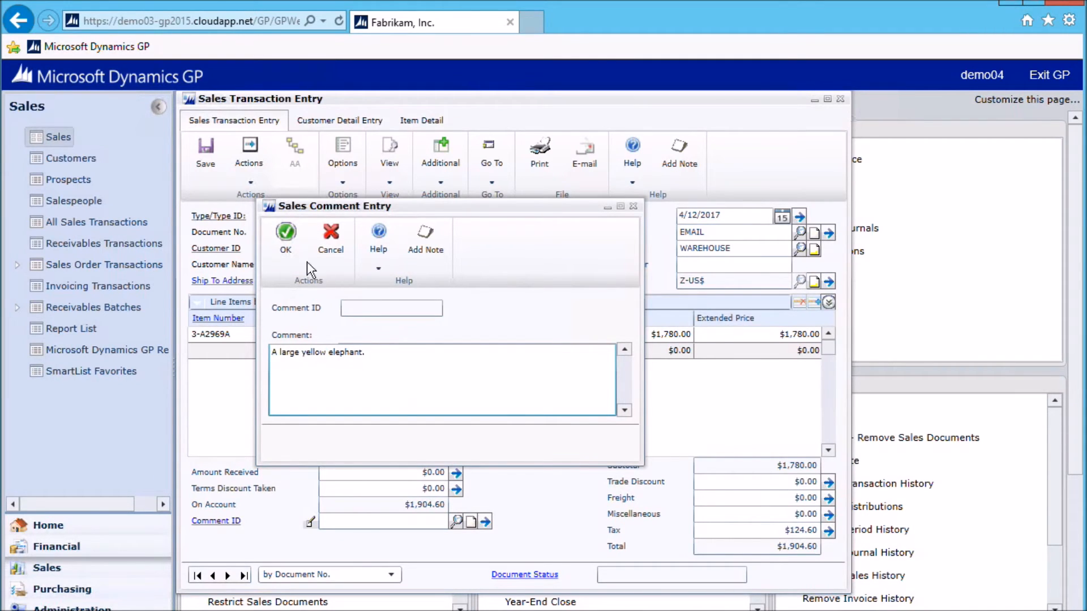
left_click(287, 244)
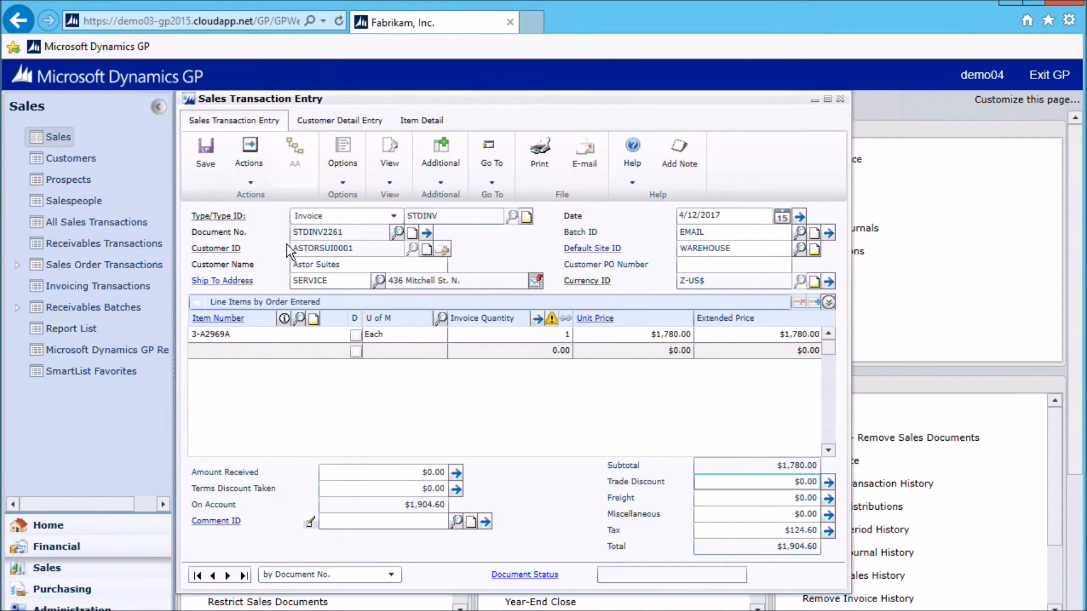
left_click(205, 154)
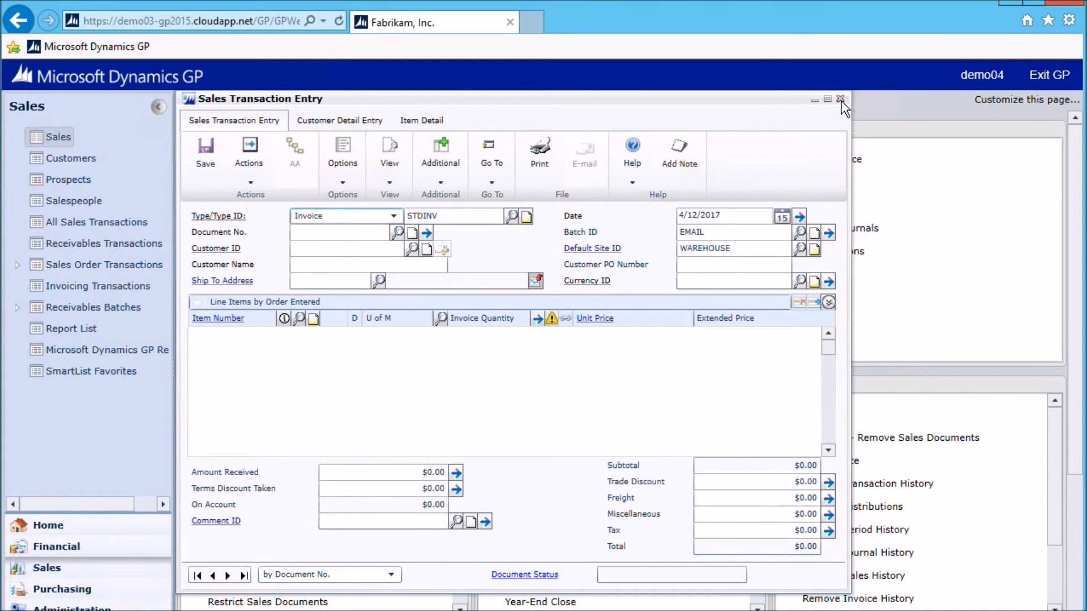
left_click(841, 99)
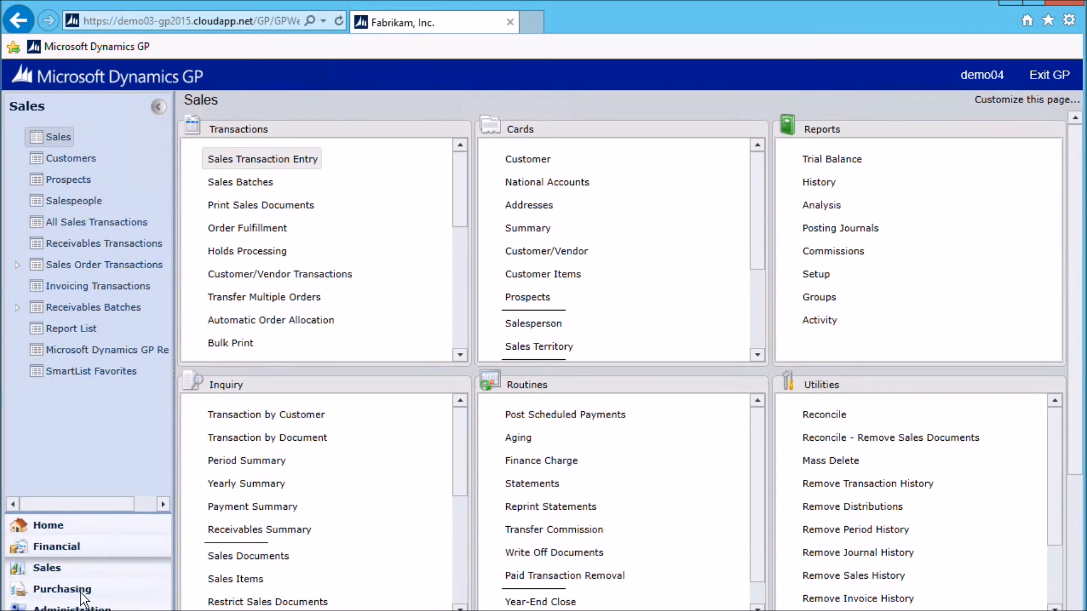
Open the Company Dictionary from the Administration setup pages
left_click(63, 589)
left_click(50, 608)
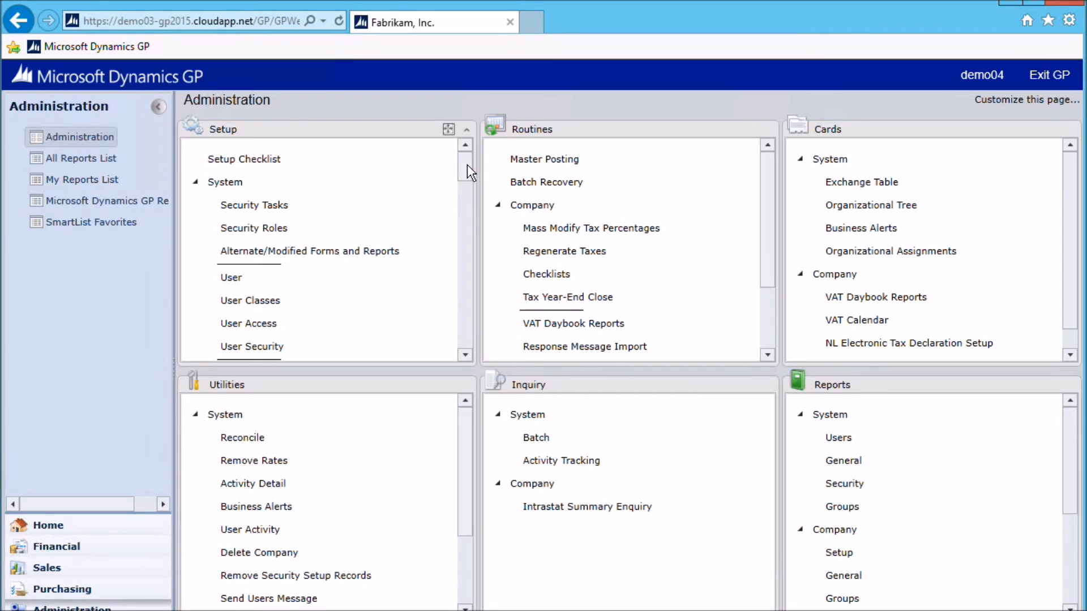
left_click_drag(468, 164, 461, 351)
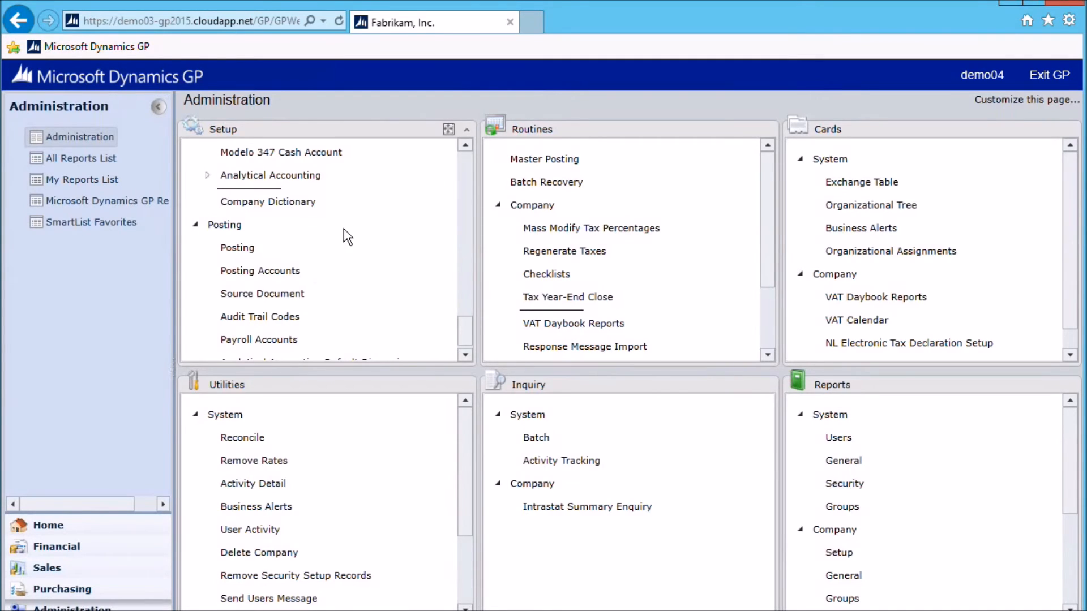
scroll(327, 249, "down", 1)
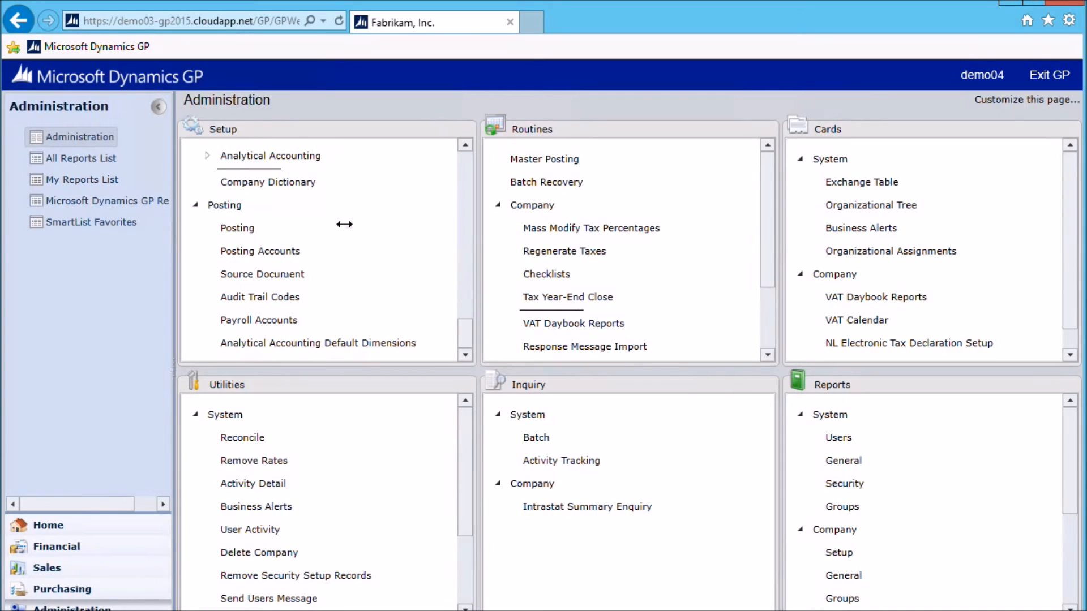
left_click(270, 183)
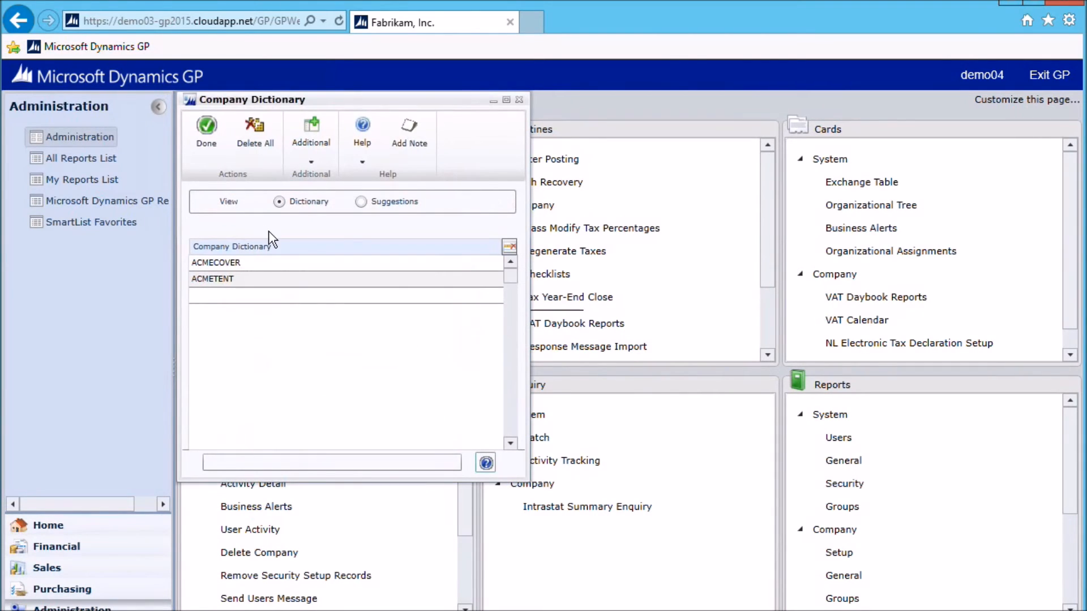
Examine the existing entries and the blank entry row in the Company Dictionary word list
left_click(364, 165)
left_click(237, 294)
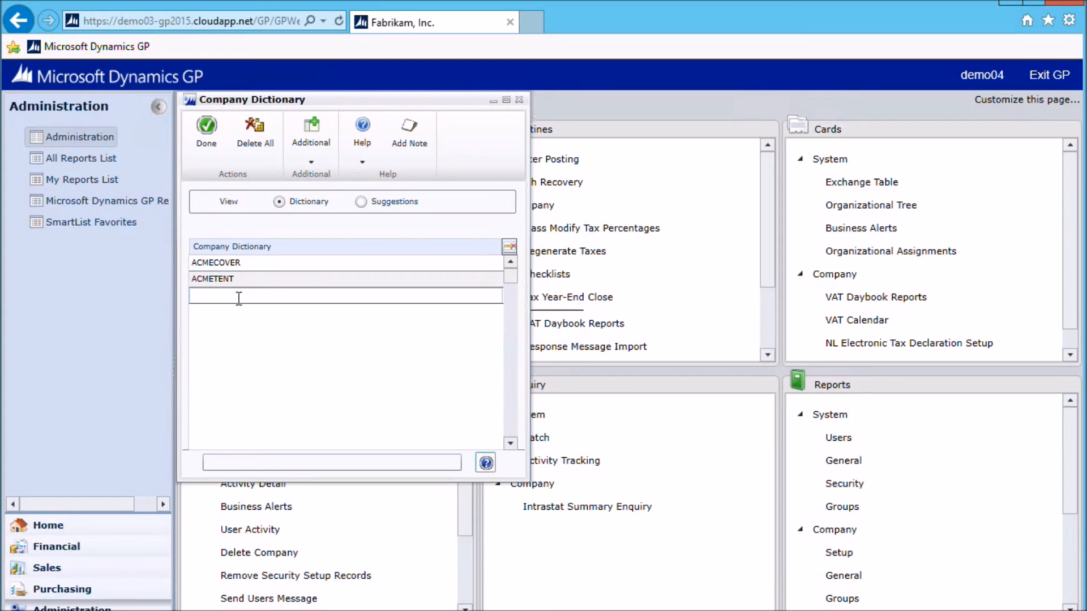
left_click(269, 261)
left_click(263, 293)
left_click(262, 286)
left_click(261, 262)
left_click(258, 291)
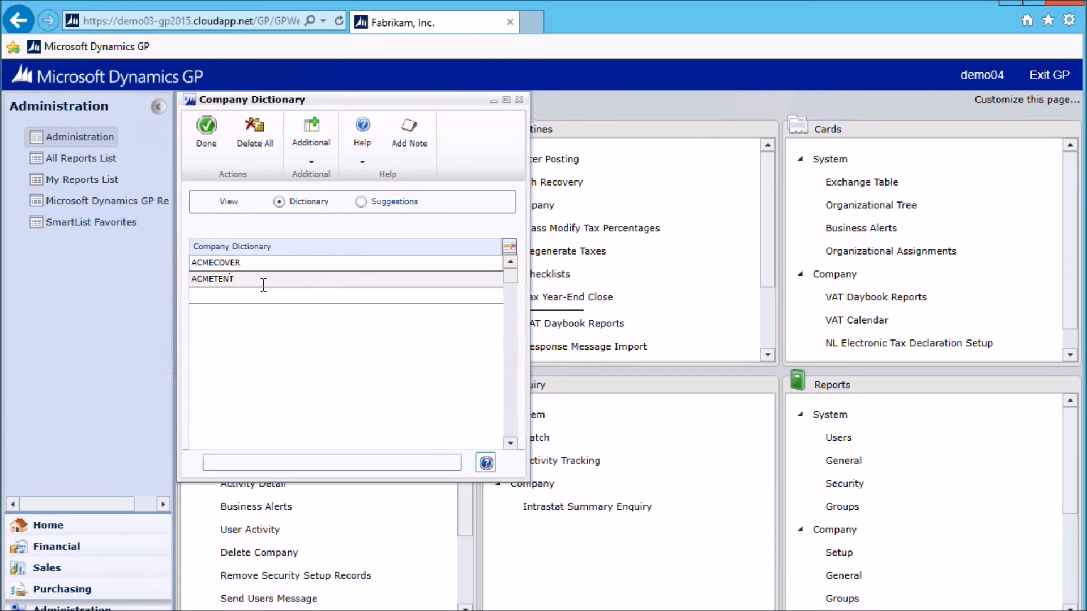
left_click(215, 280)
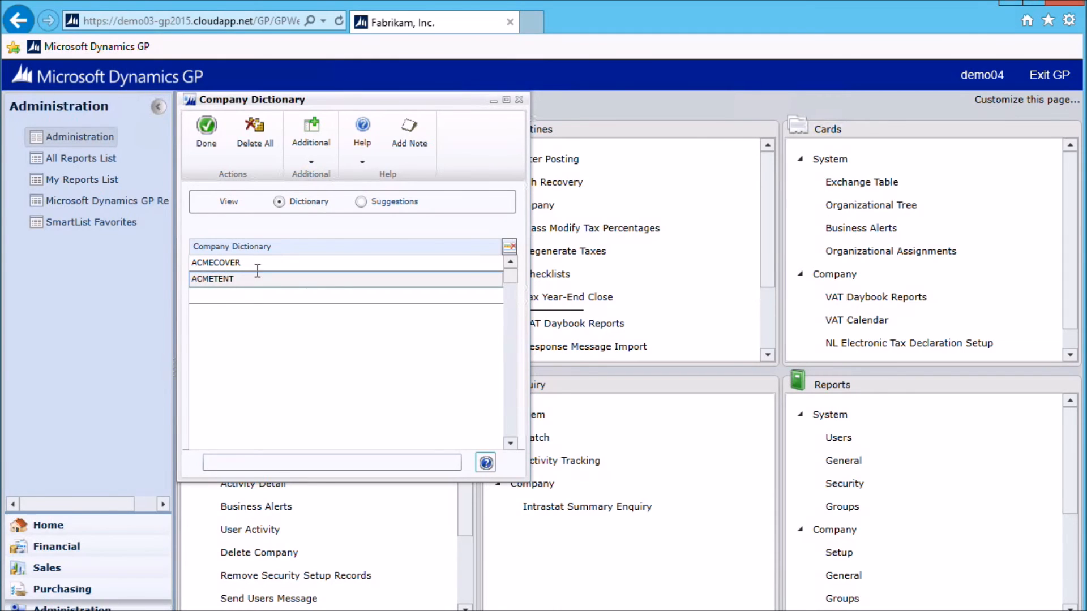
left_click(229, 293)
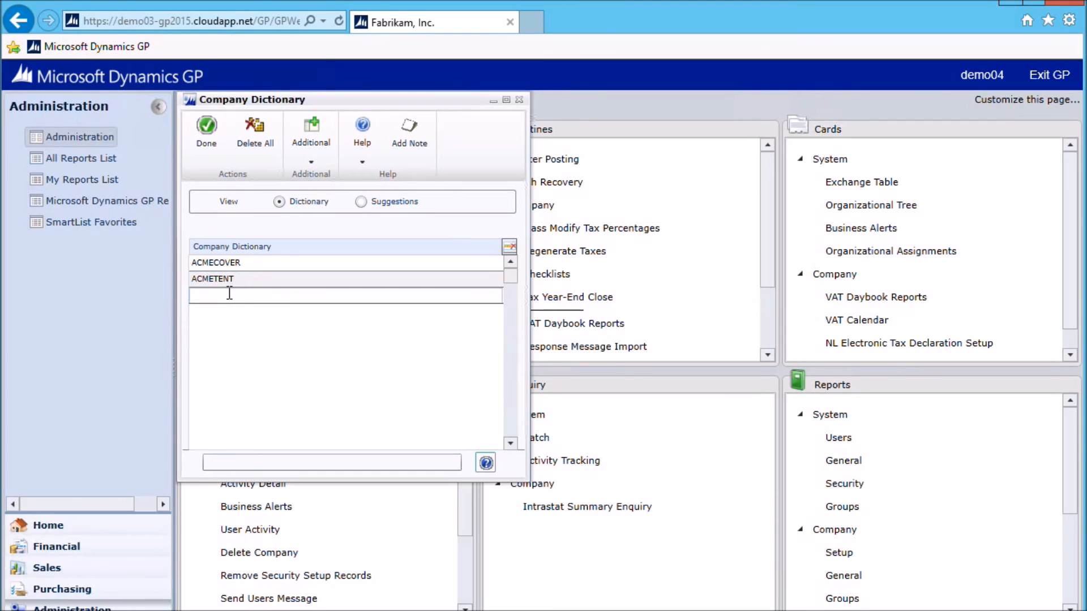
Add the suggested word yelow to the company dictionary and delete all remaining suggestions
left_click(362, 203)
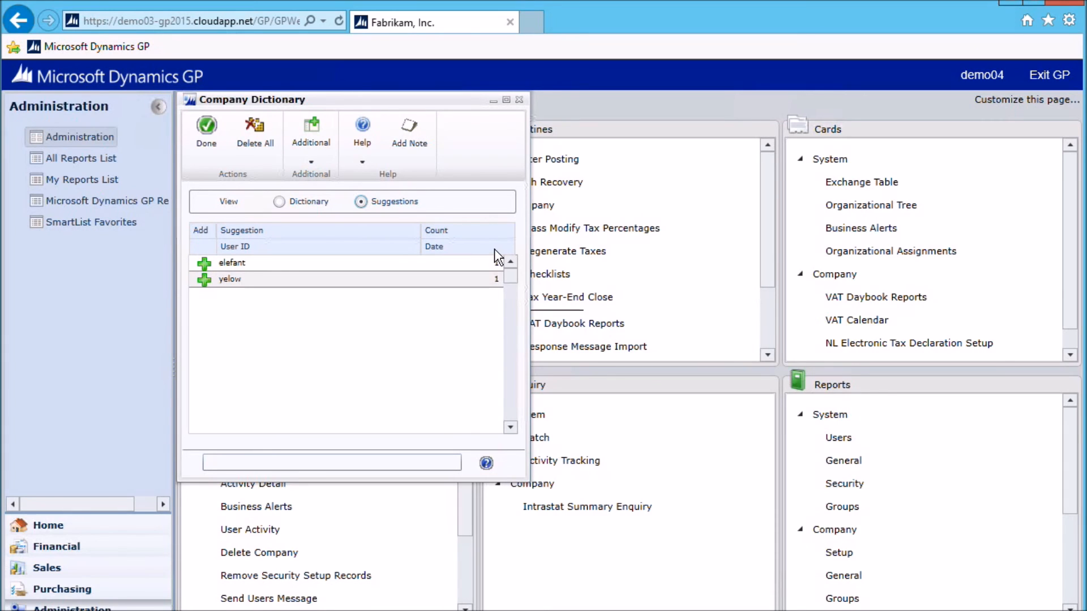
left_click(205, 280)
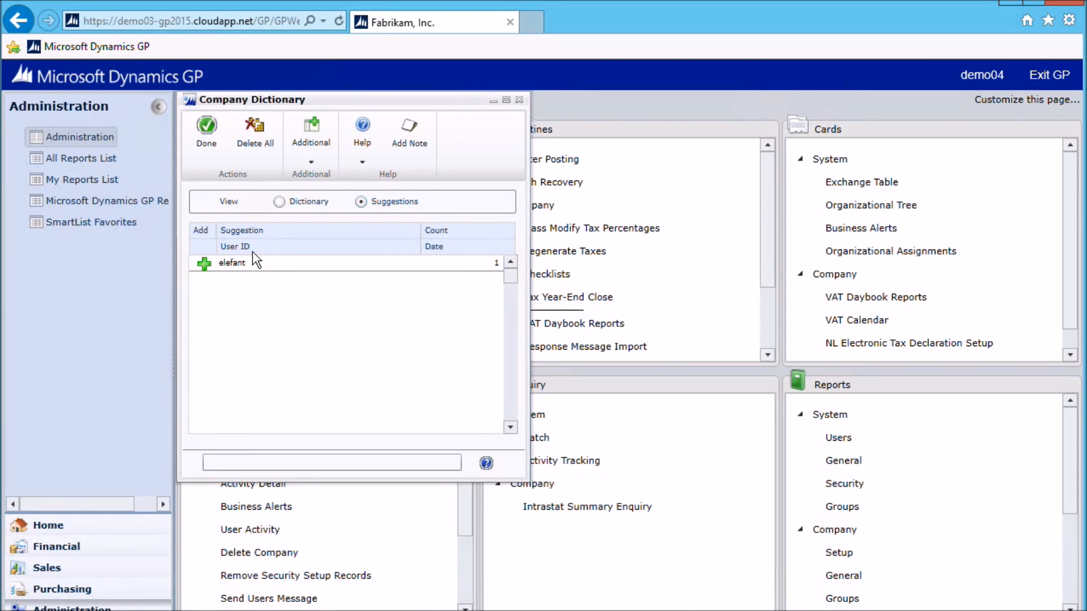
left_click(259, 121)
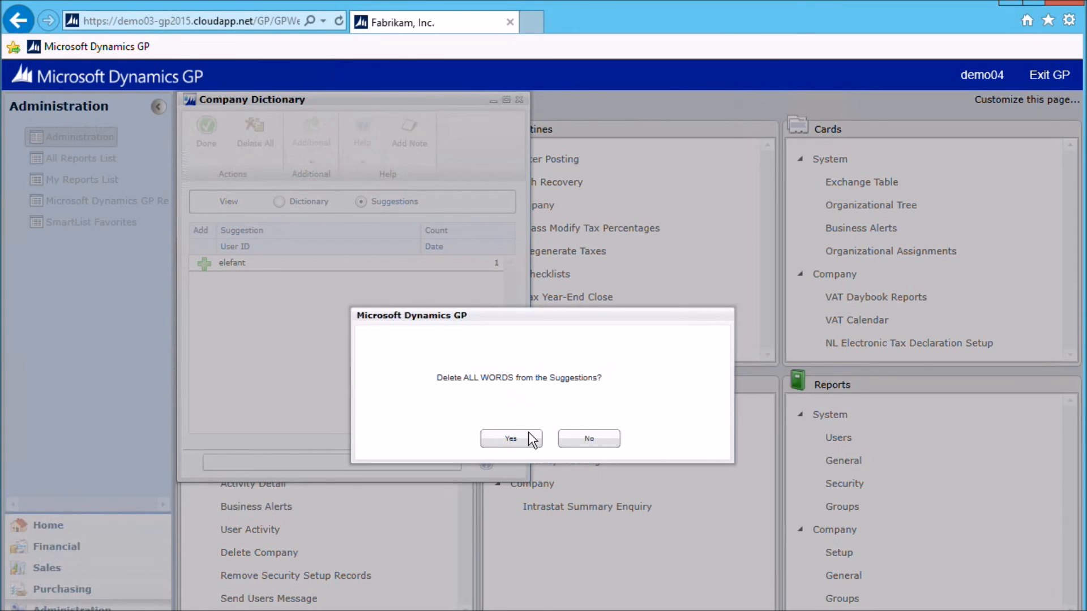
left_click(529, 435)
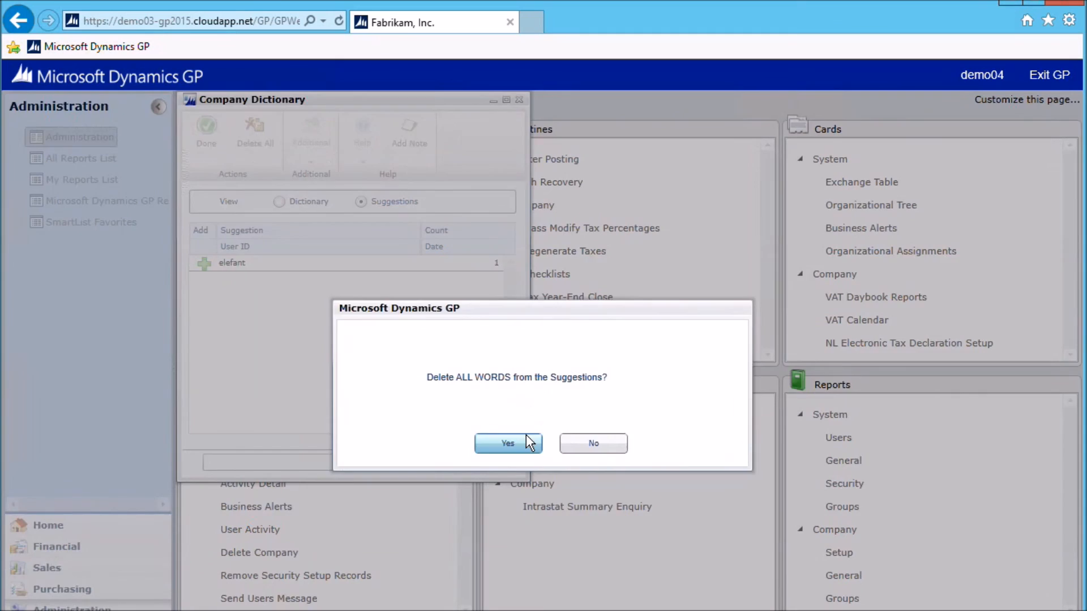
Select the yelow entry in the dictionary word list
left_click(279, 203)
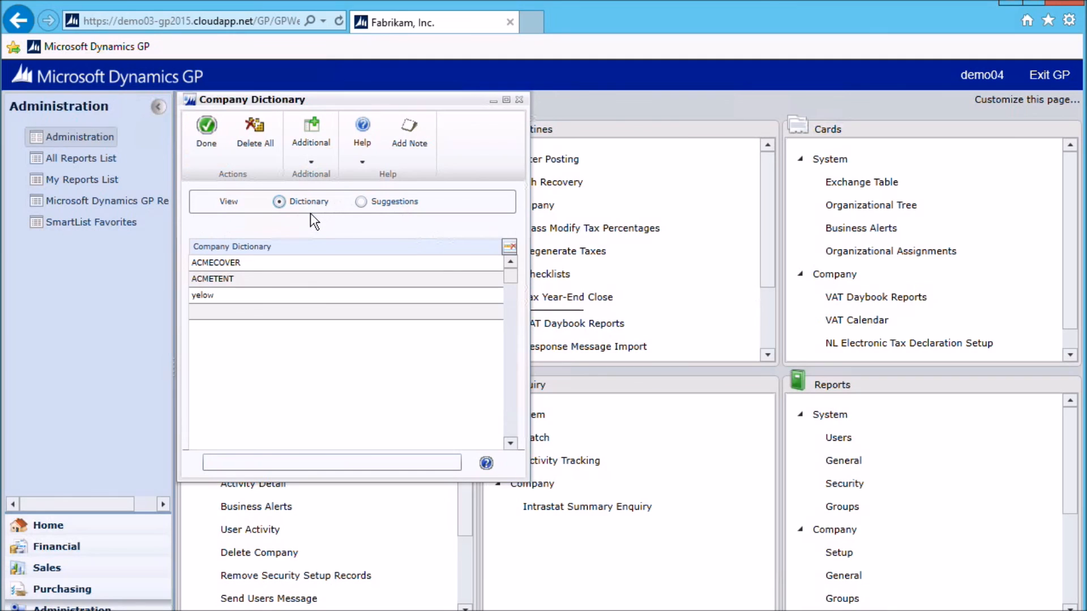
left_click(240, 295)
double_click(238, 295)
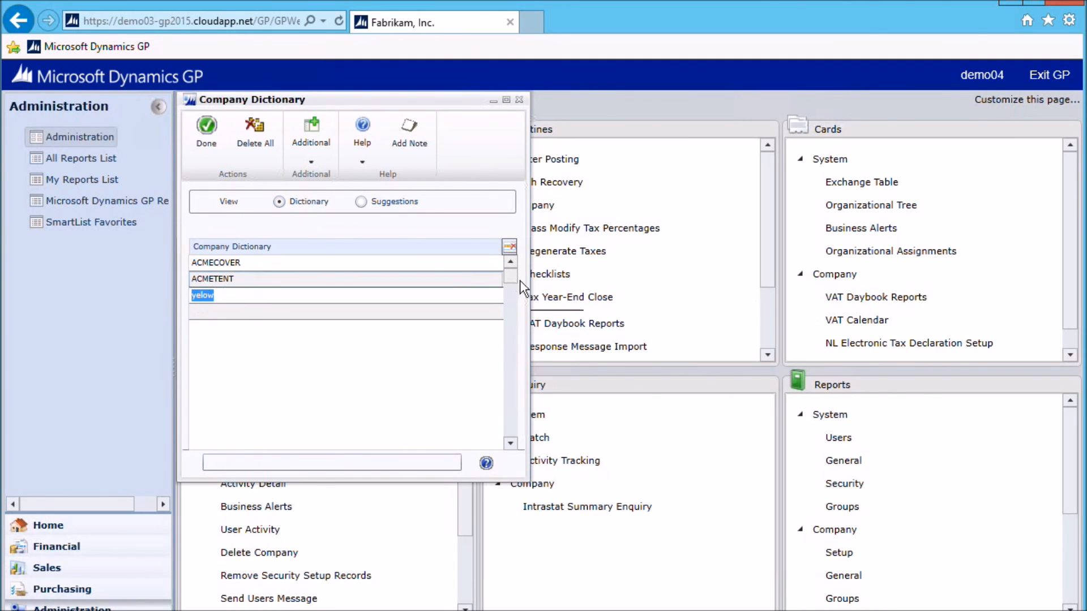